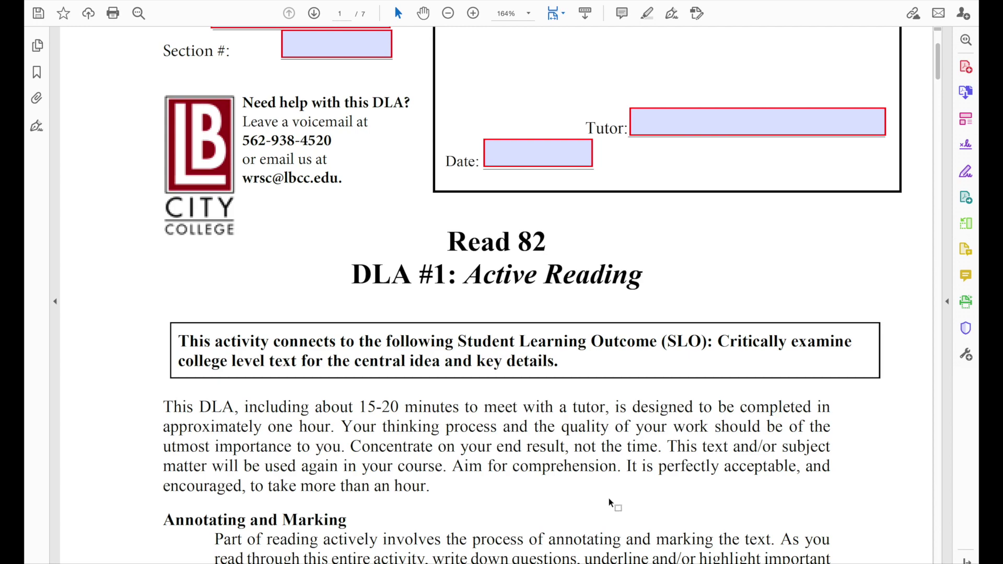
# Step: Open the commenting tools and highlight the Learning Objectives heading and its two numbered objectives on page 3
pyautogui.scroll(-10, 609, 498)
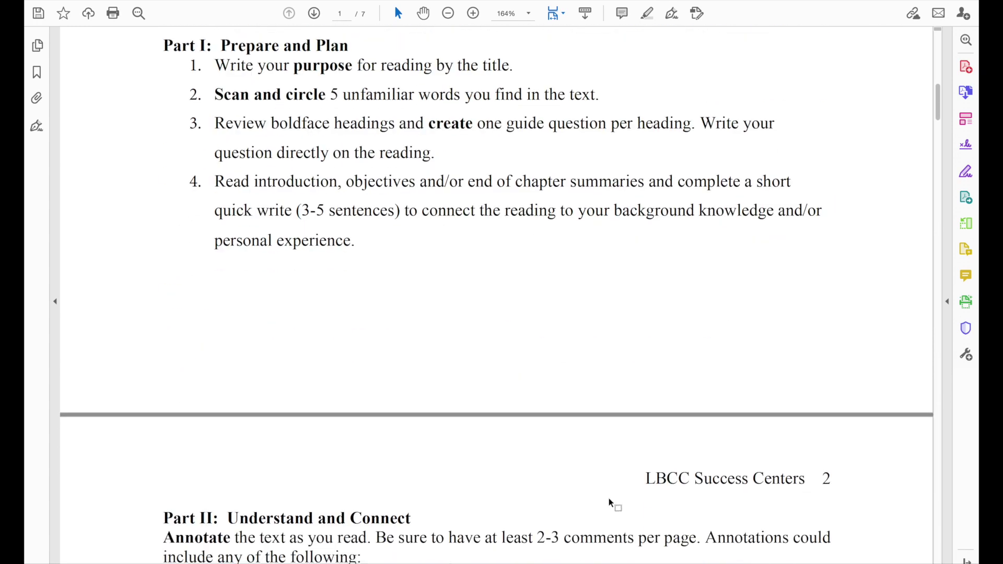
pyautogui.scroll(-15, 609, 498)
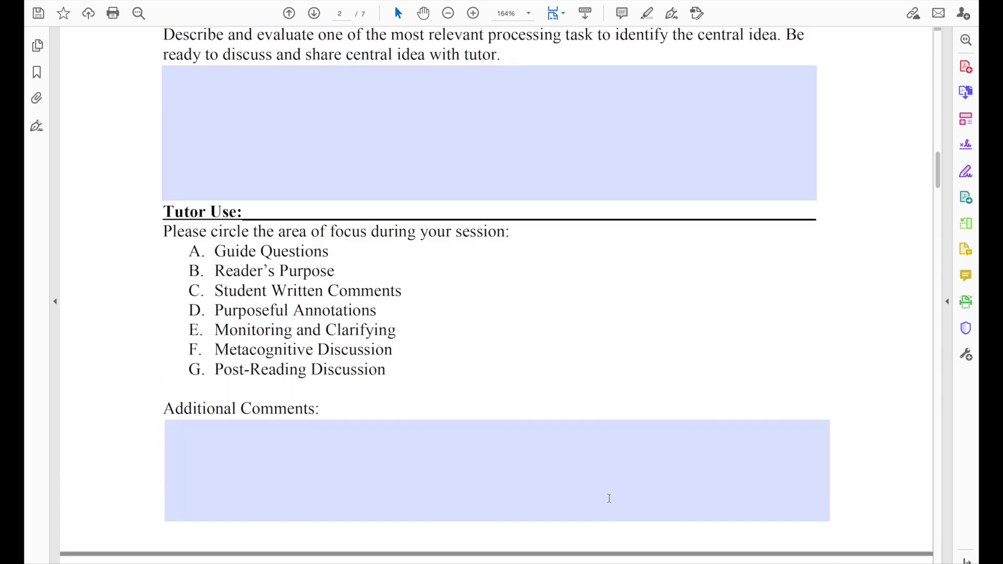
pyautogui.scroll(-10, 609, 497)
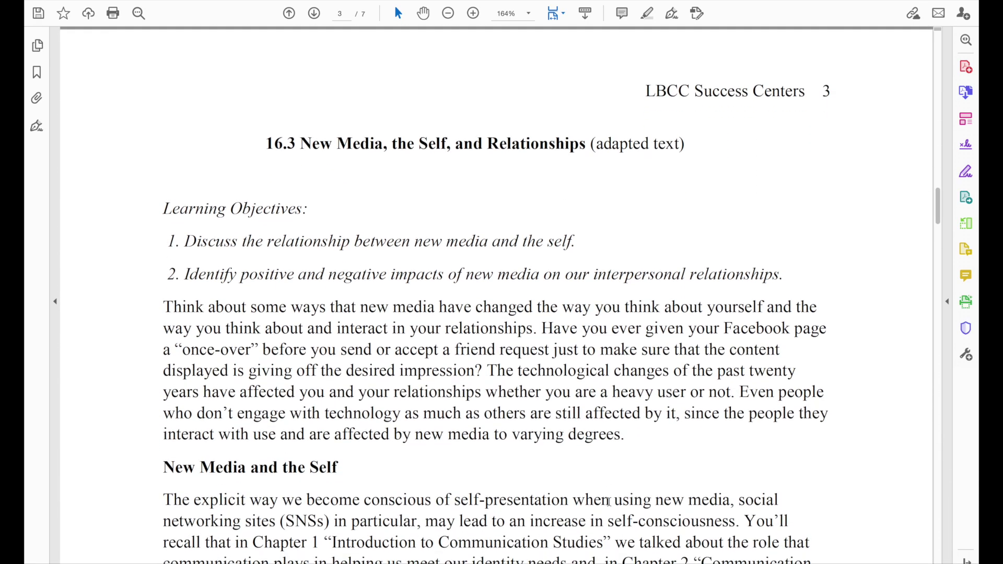
pyautogui.scroll(-2, 609, 502)
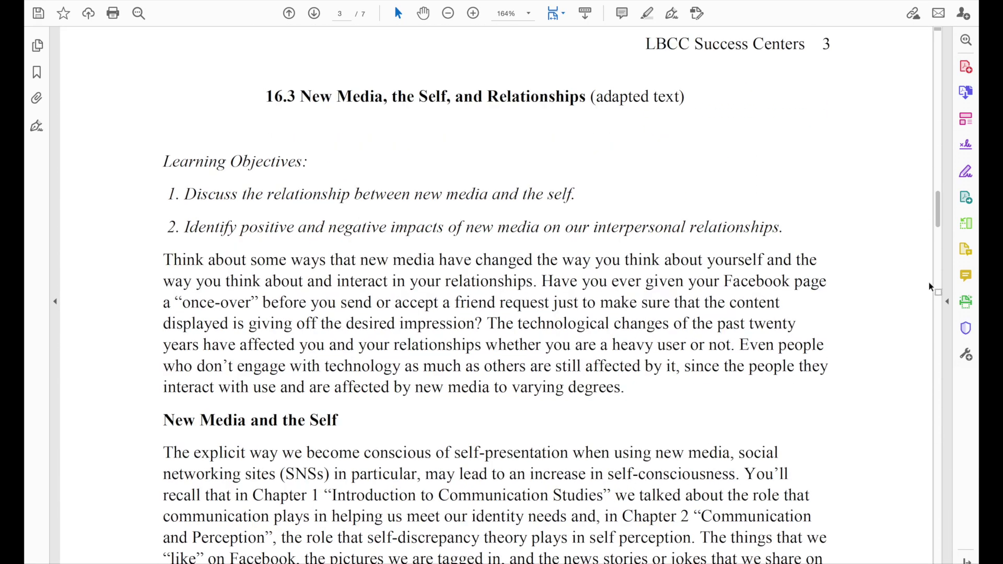
pyautogui.click(964, 277)
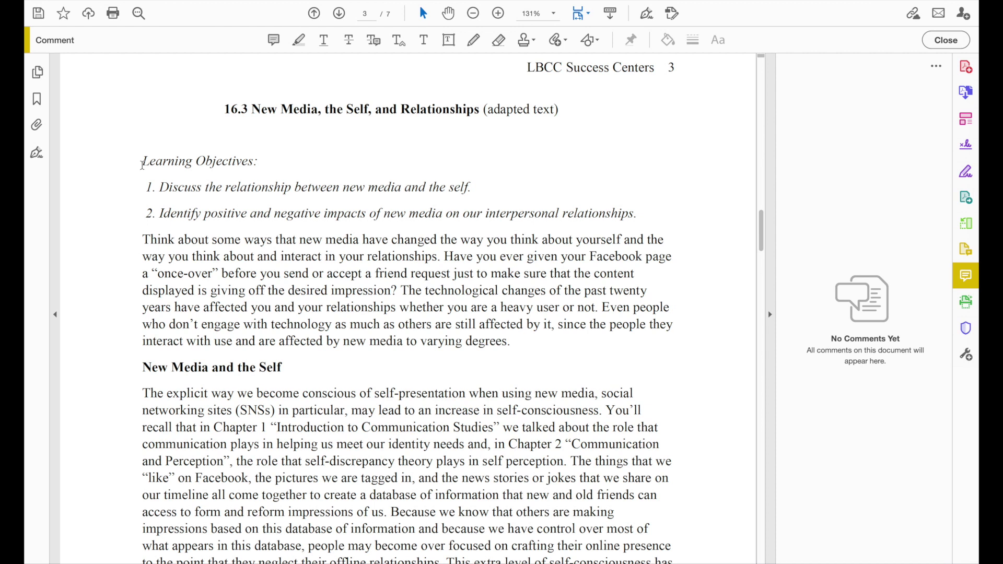
pyautogui.moveTo(142, 165); pyautogui.dragTo(640, 211)
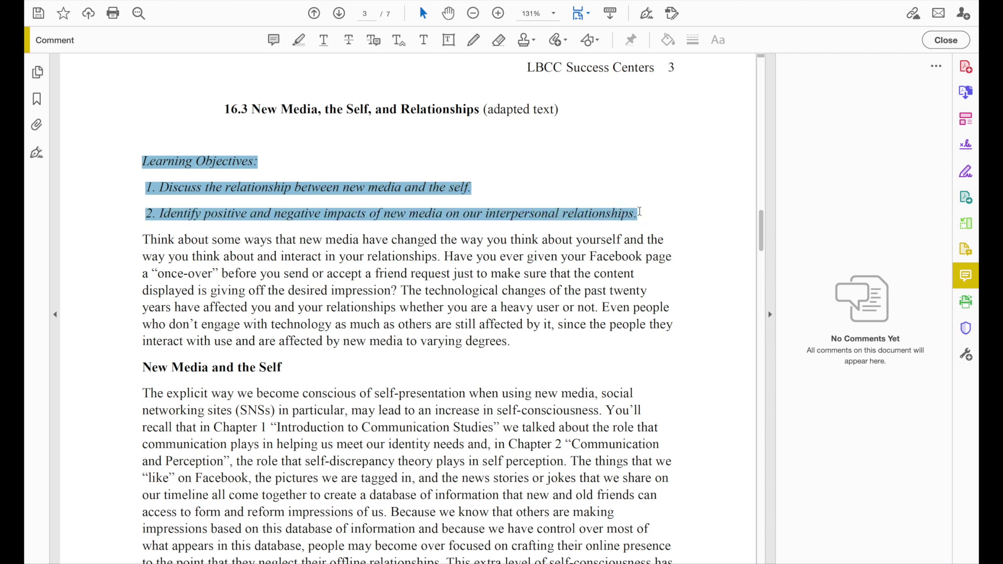
pyautogui.click(297, 41)
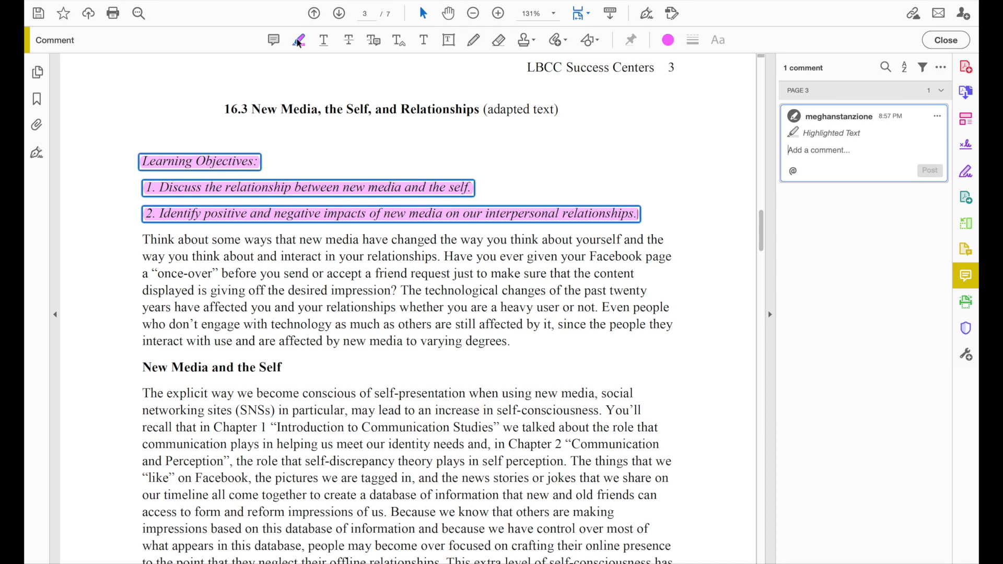
# Step: Add a text box under the 16.3 title, beside the Learning Objectives heading, reading "My purpose for reading is..."
pyautogui.click(450, 41)
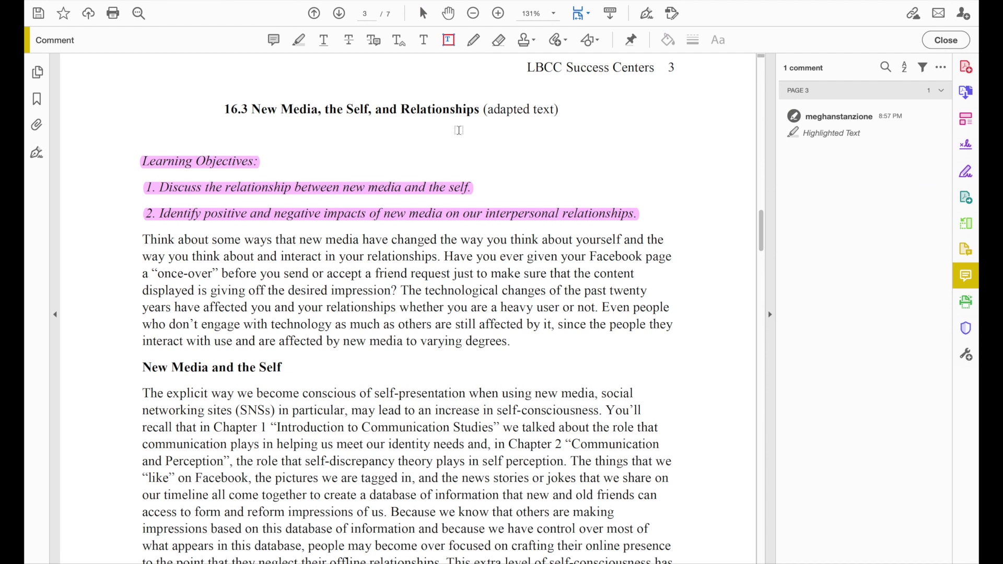
pyautogui.moveTo(458, 131); pyautogui.dragTo(630, 178)
pyautogui.write('M')
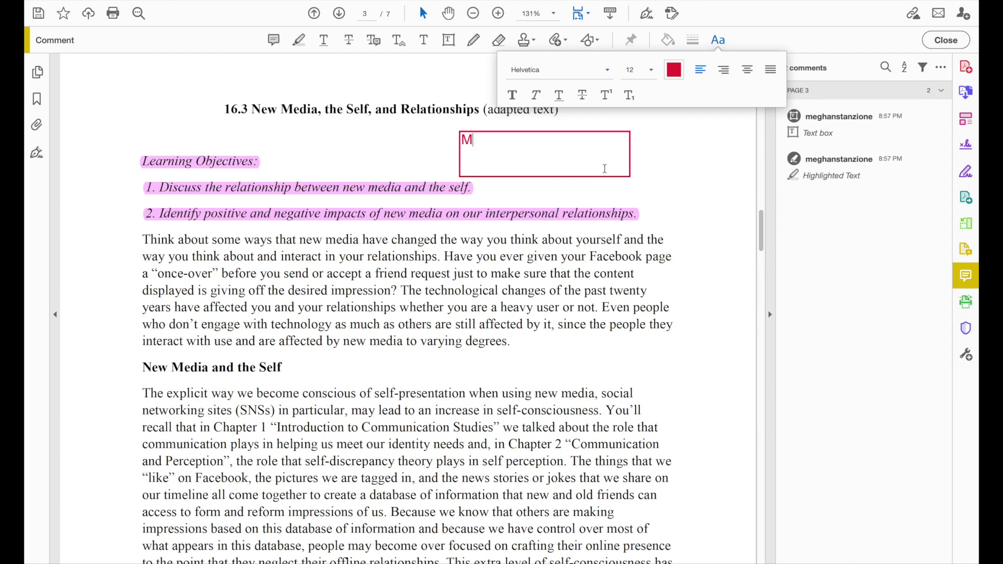
pyautogui.write('y purpose fo')
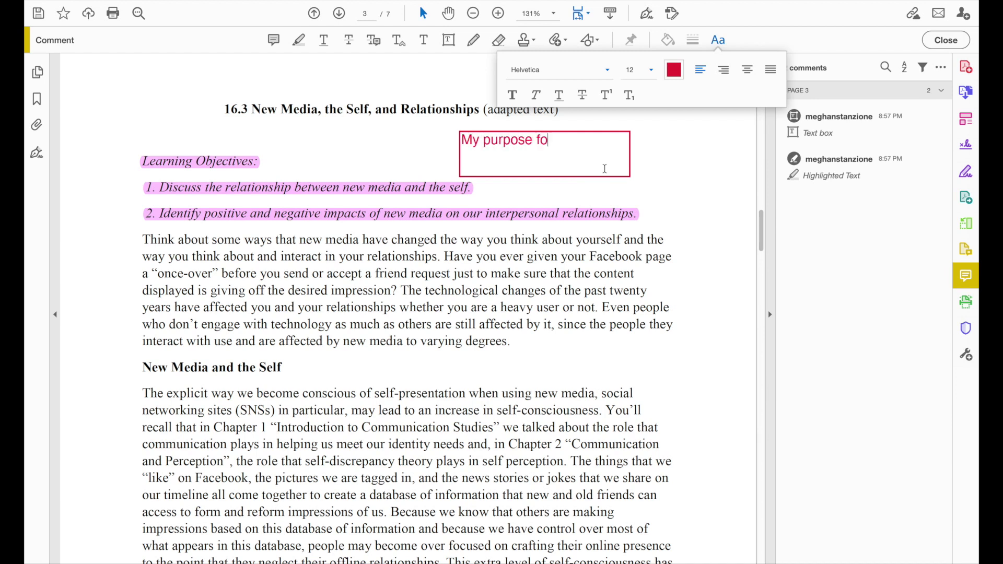
pyautogui.write('r reading is...')
# Step: Underline the phrase "once-over" in the introductory paragraph and change the underline colour to orange
pyautogui.scroll(-1, 609, 237)
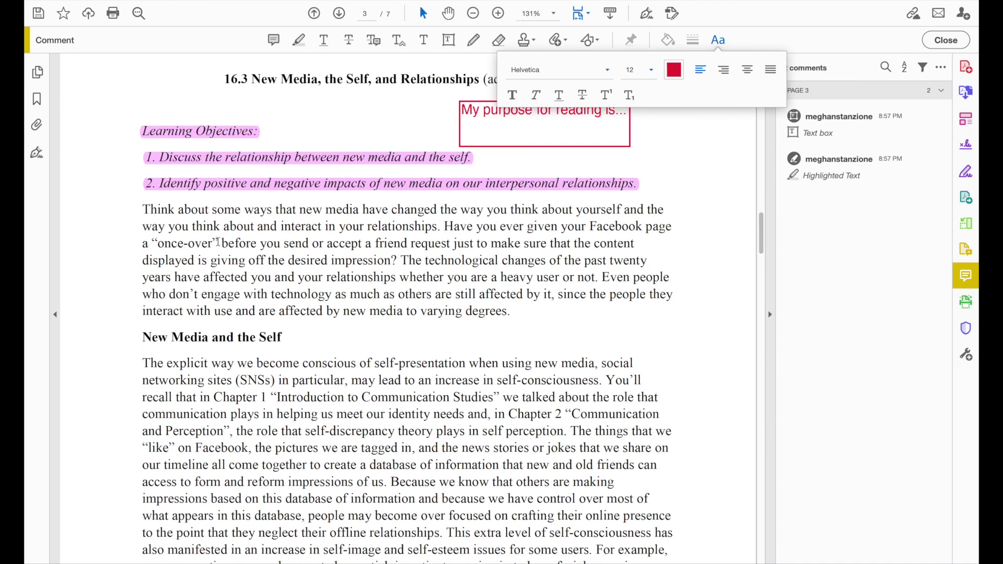
pyautogui.moveTo(219, 241); pyautogui.dragTo(154, 237)
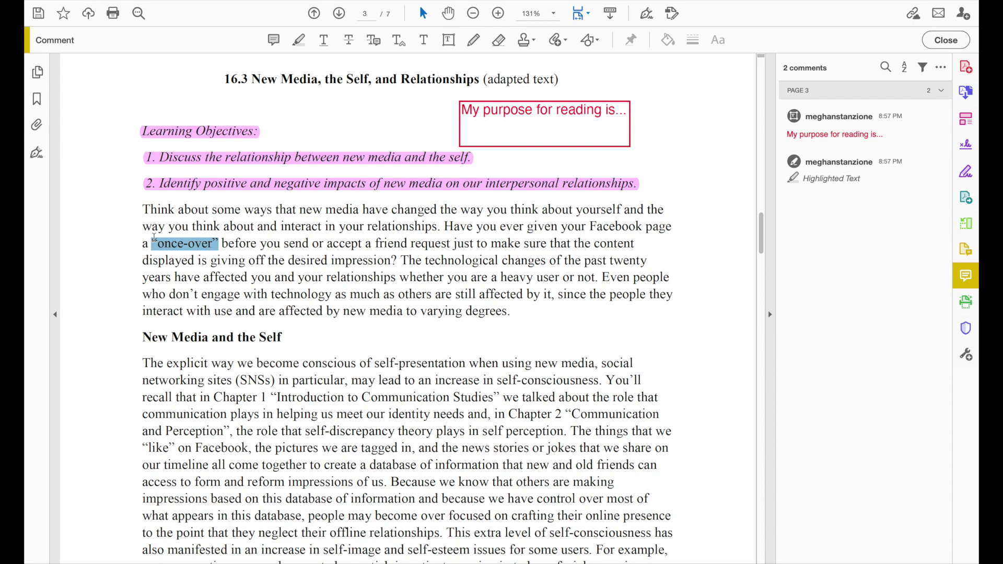
pyautogui.click(325, 40)
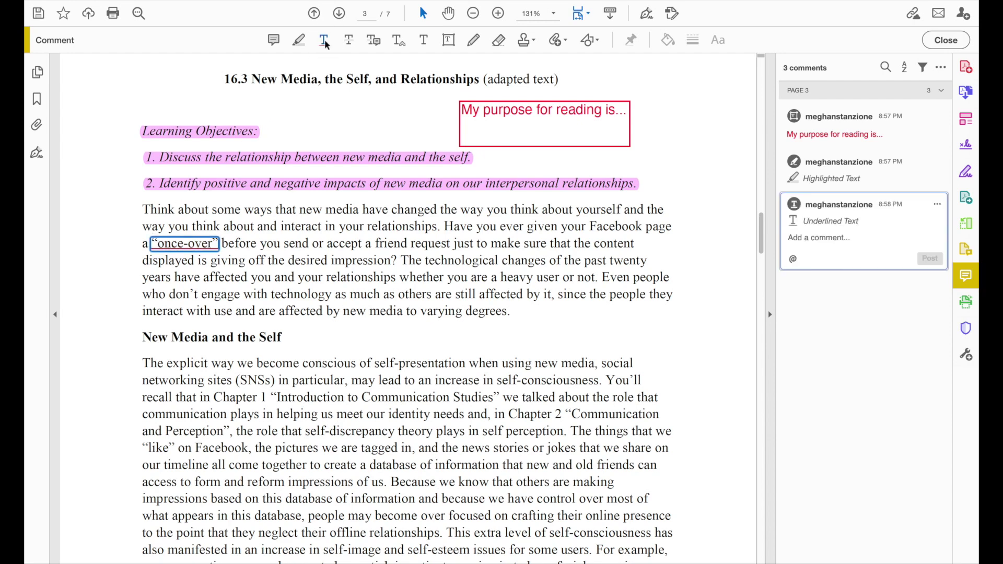
pyautogui.click(665, 42)
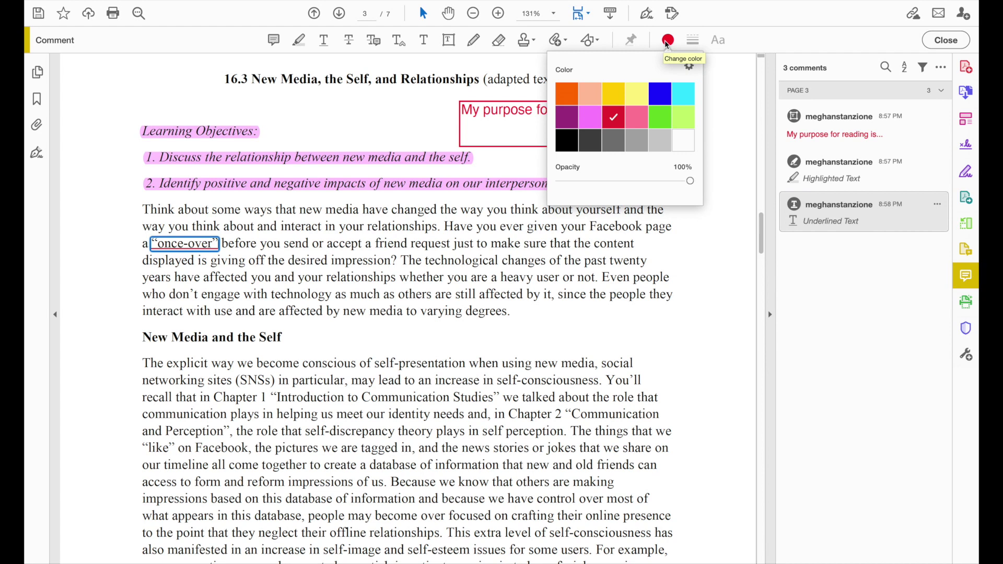
pyautogui.click(566, 96)
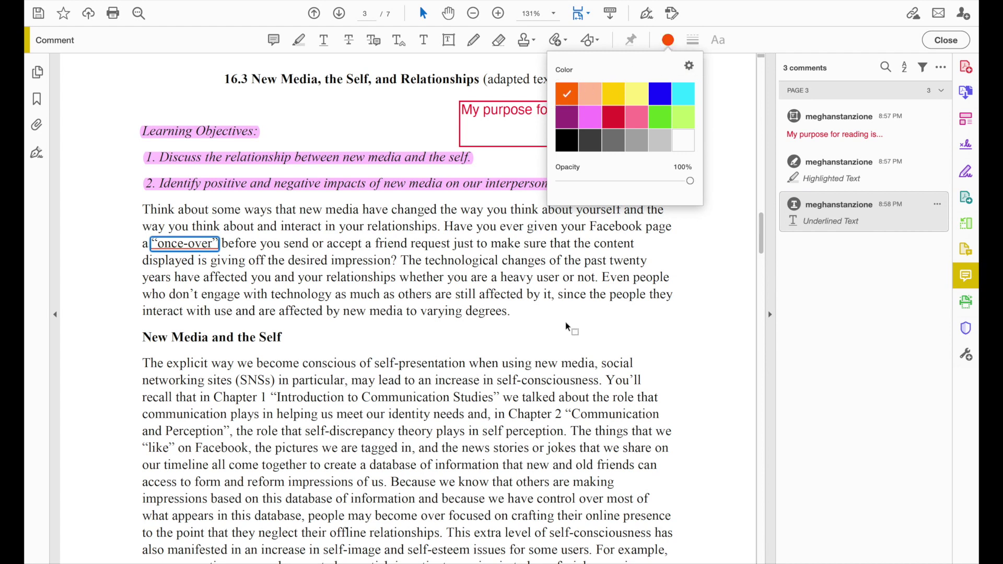
pyautogui.click(377, 363)
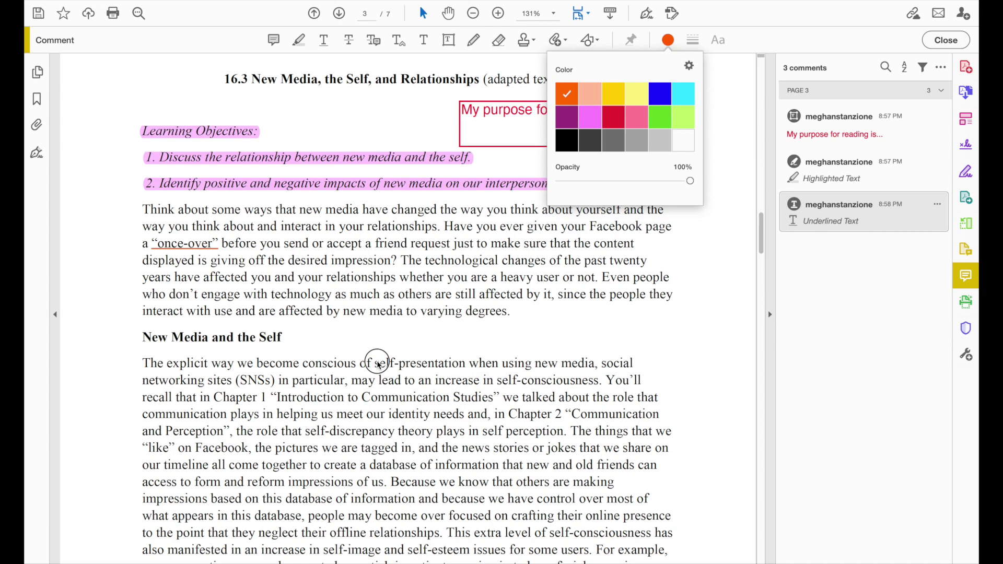
pyautogui.click(378, 365)
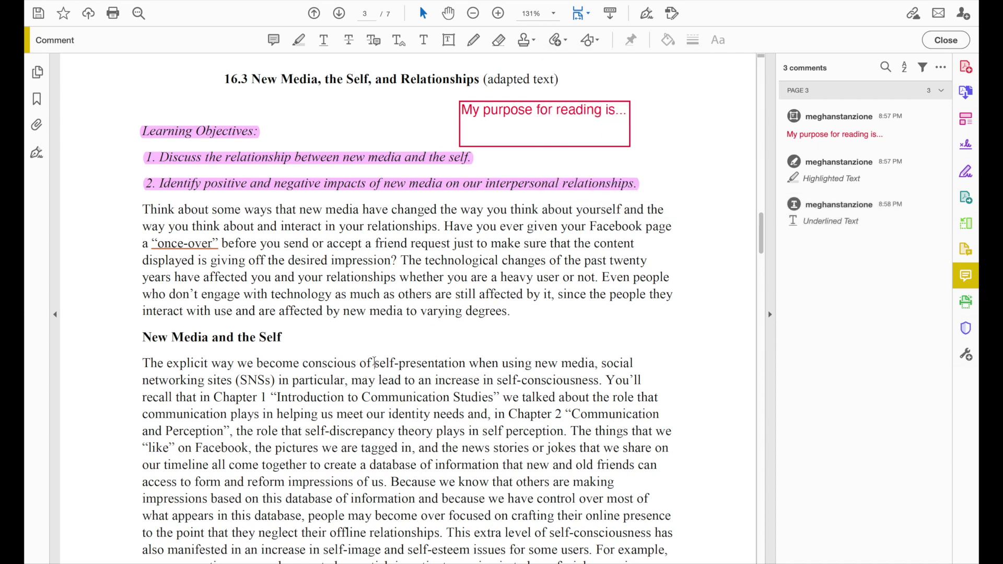
# Step: Draw a rectangle around the word "self-presentation" in the first line under New Media and the Self
pyautogui.click(598, 41)
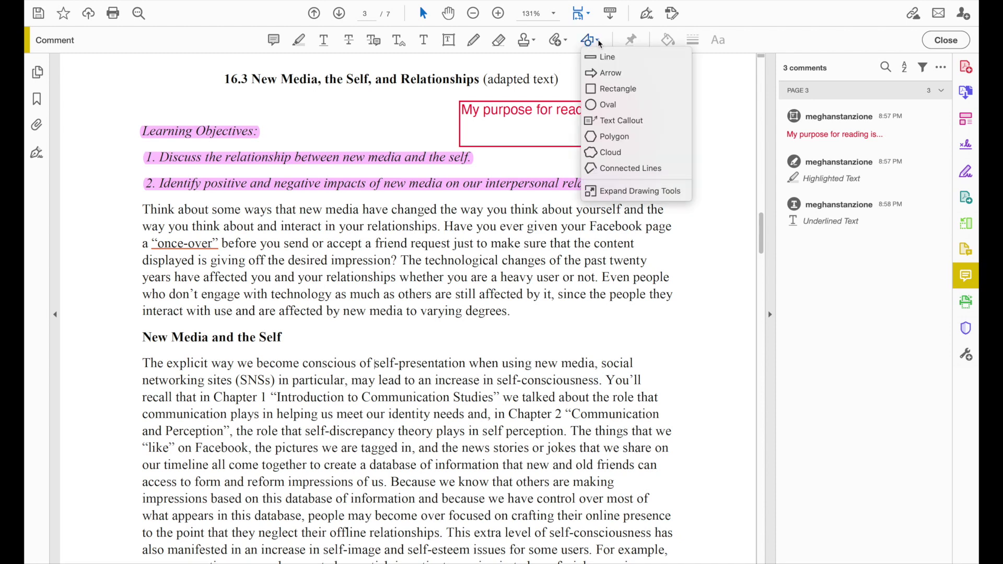
pyautogui.click(601, 87)
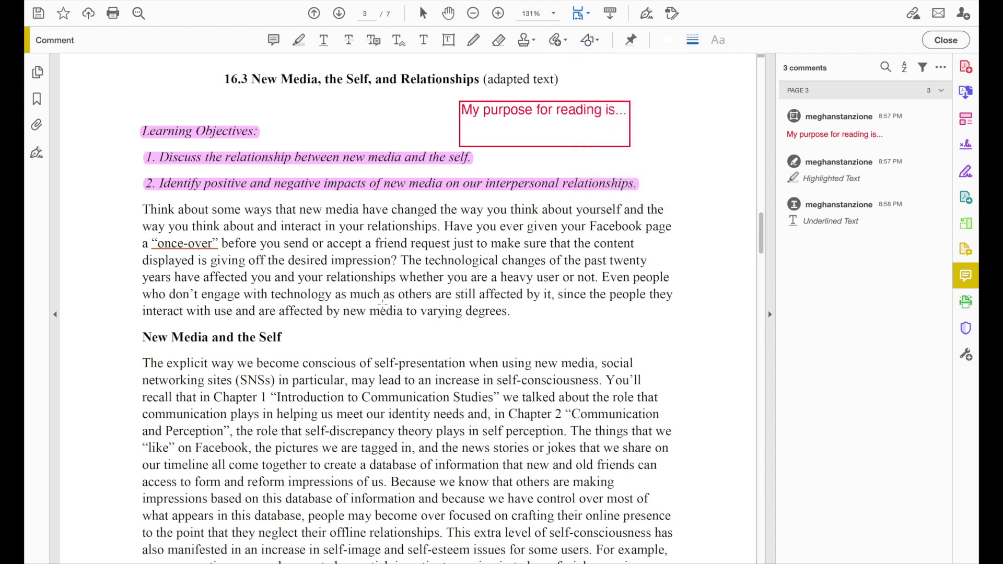
pyautogui.moveTo(373, 354); pyautogui.dragTo(468, 372)
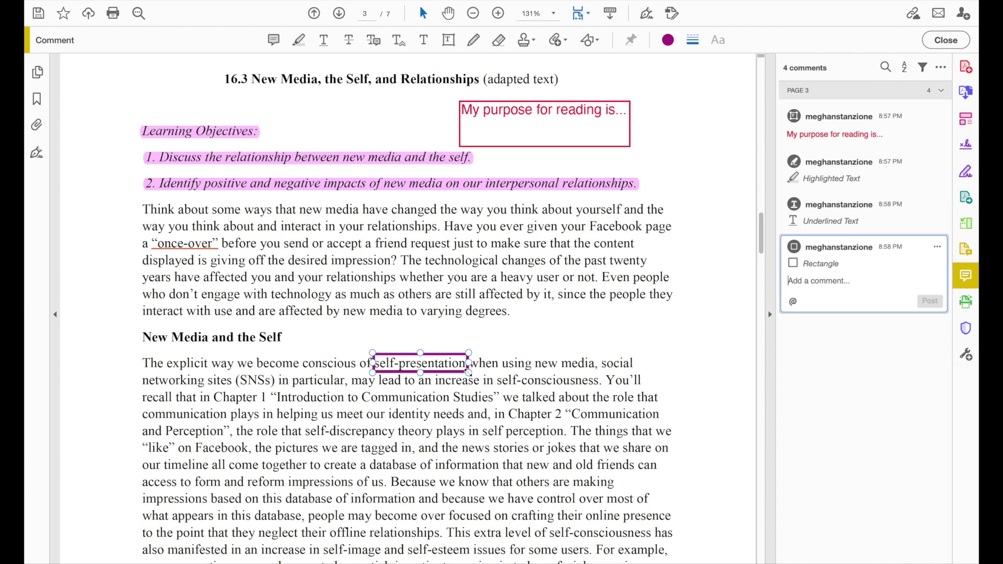
# Step: Add the text comment "What is this?" above the boxed word "self-presentation" and set its font size to 12
pyautogui.click(425, 40)
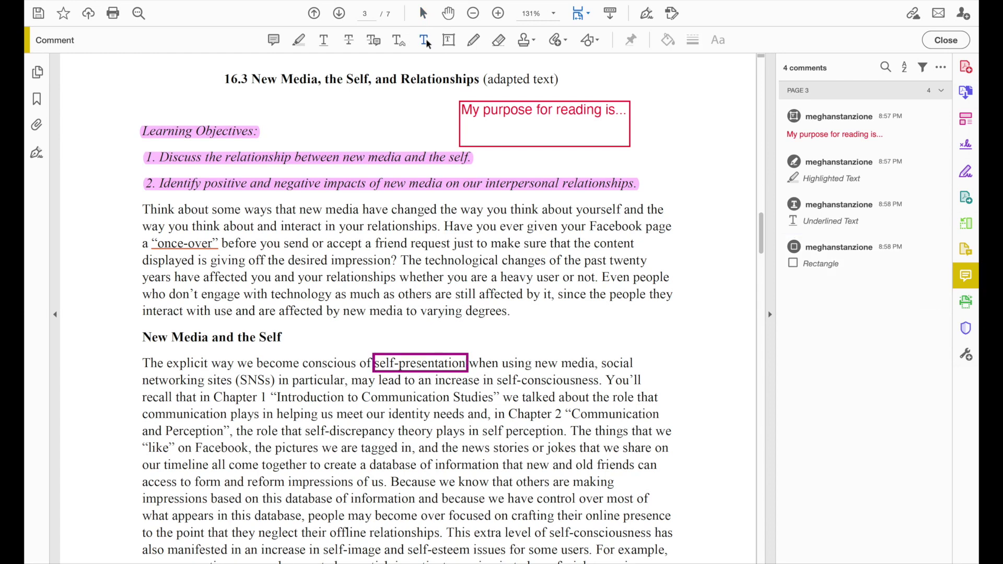
pyautogui.click(452, 338)
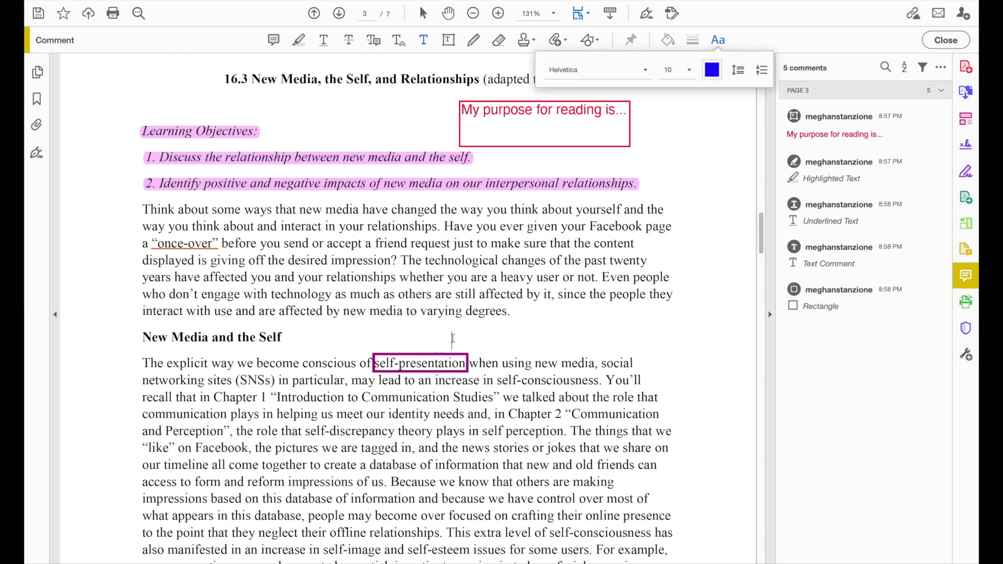
pyautogui.write('What is this?')
pyautogui.moveTo(453, 338); pyautogui.dragTo(517, 340)
pyautogui.click(690, 71)
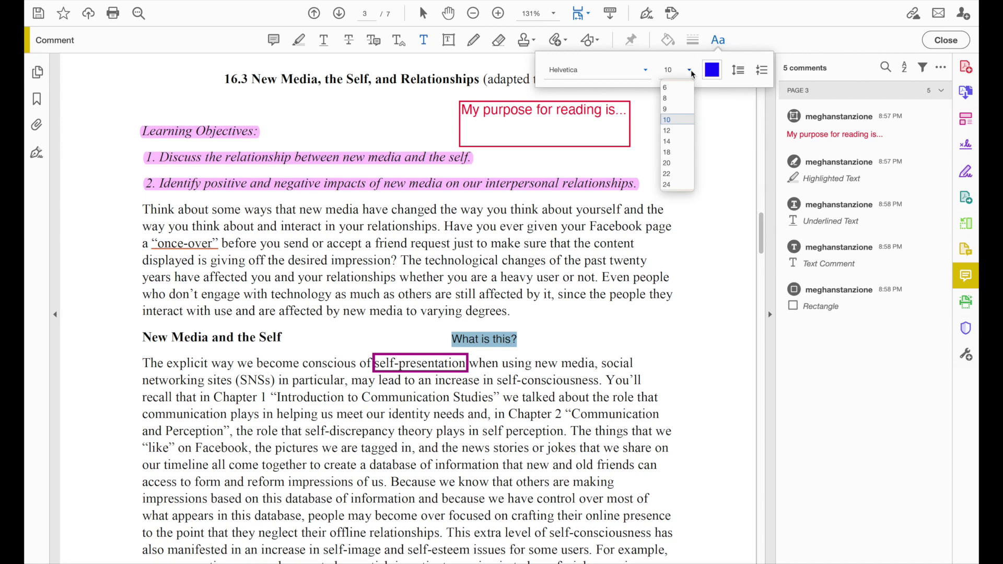
pyautogui.click(680, 135)
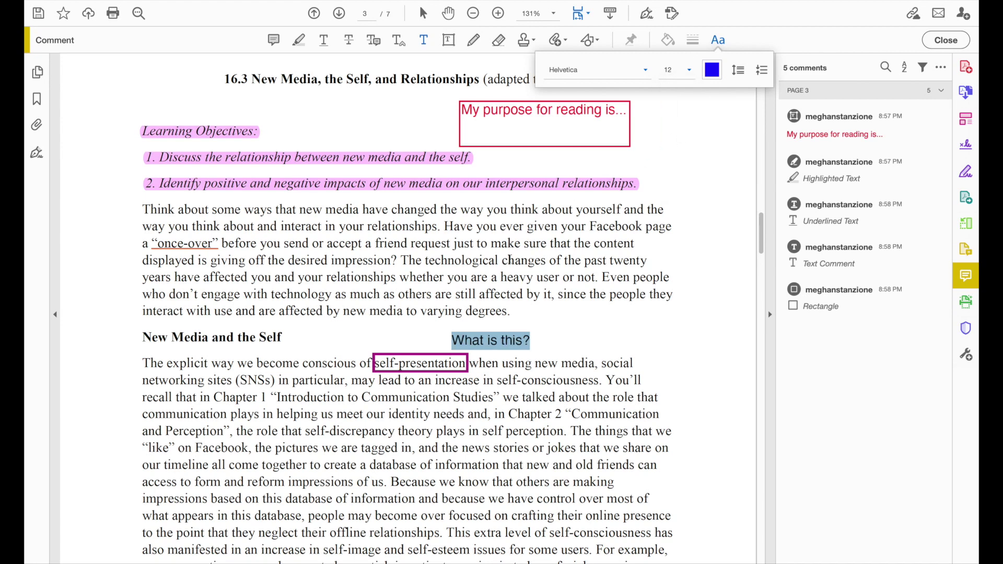
pyautogui.click(489, 339)
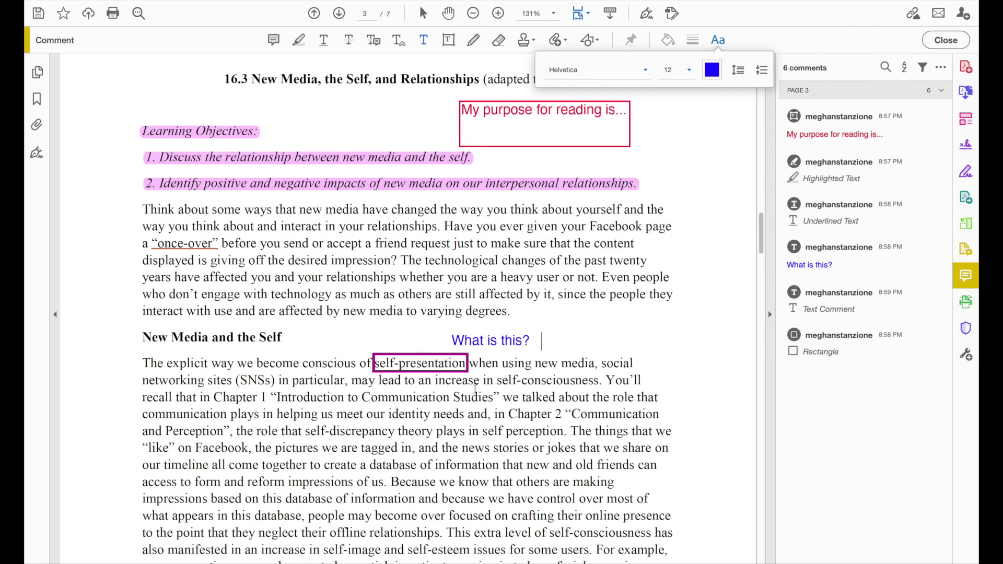
# Step: Add a sticky note right after "Introduction to Communication Studies" and post the comment "Did we read this?" on it
pyautogui.click(496, 396)
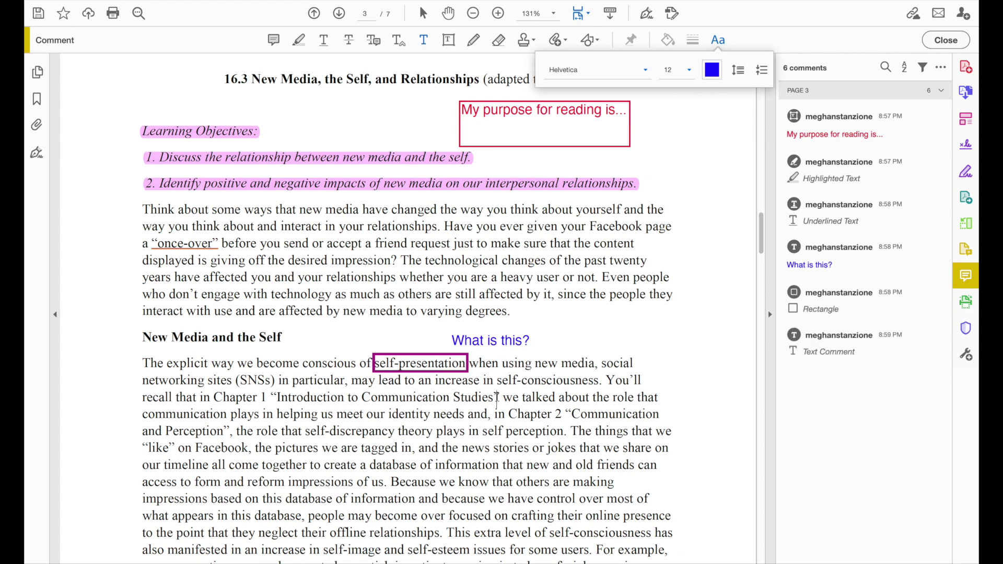
pyautogui.rightClick(496, 399)
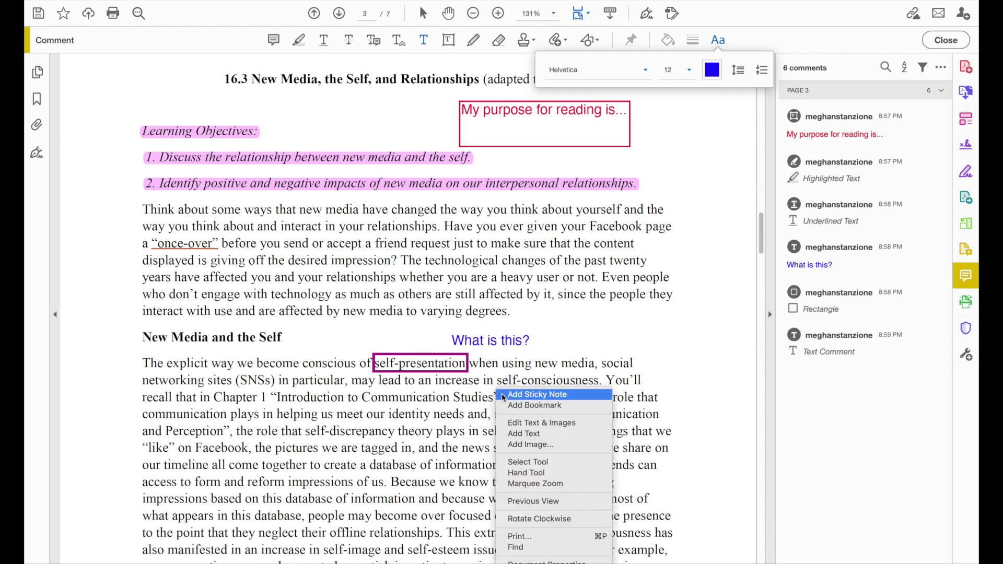
pyautogui.click(505, 396)
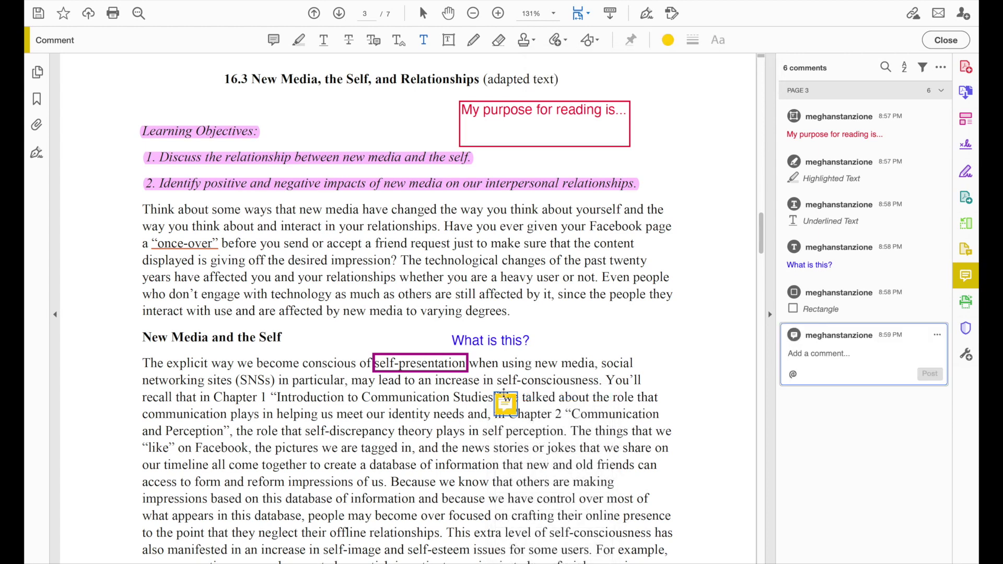
pyautogui.write('Did we read ')
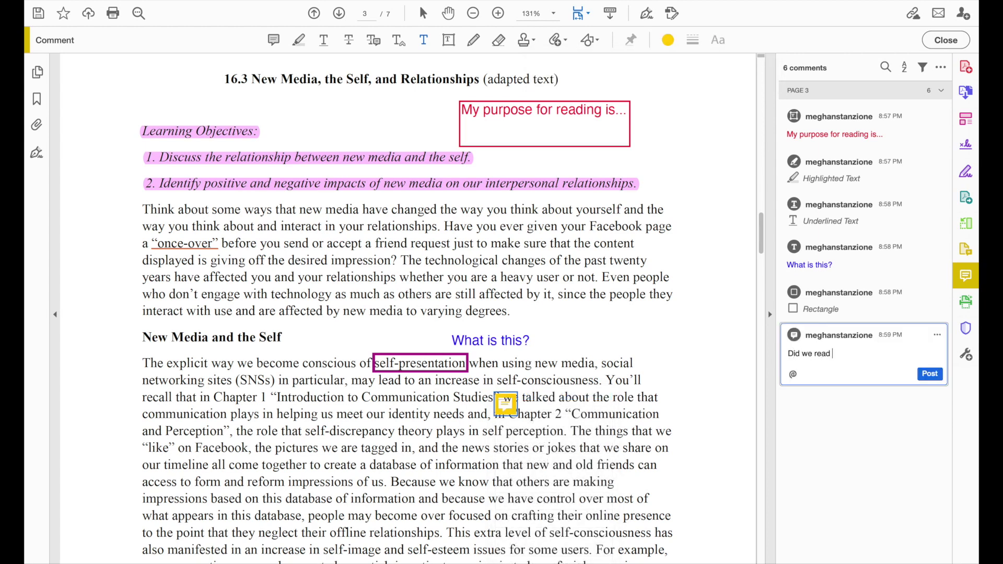
pyautogui.write('this?')
pyautogui.click(929, 373)
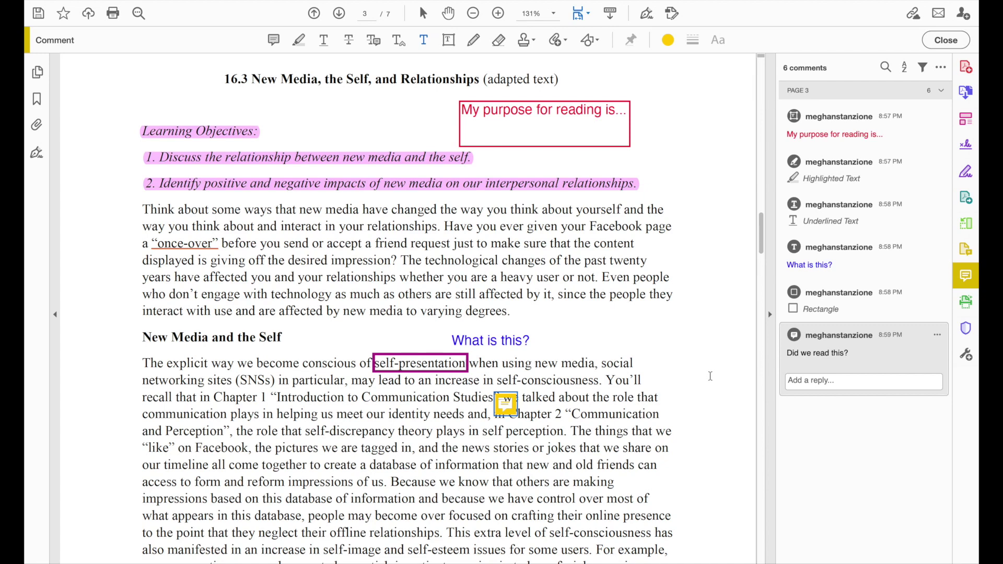
# Step: Reduce the pencil's line thickness and draw a pink curly bracket with two exclamation marks in the margin beside the "crafting their online presence" lines
pyautogui.click(480, 41)
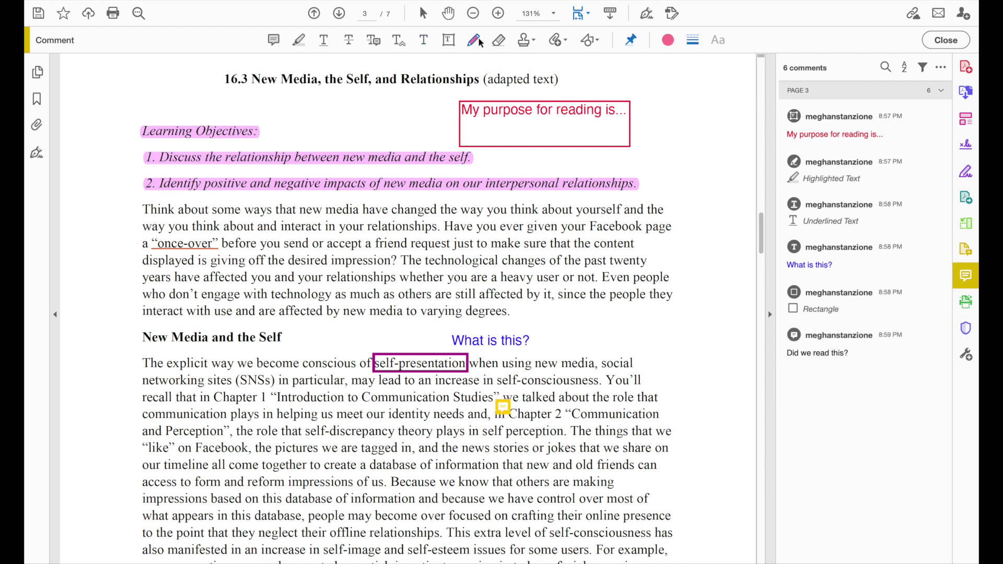
pyautogui.click(667, 40)
pyautogui.click(693, 40)
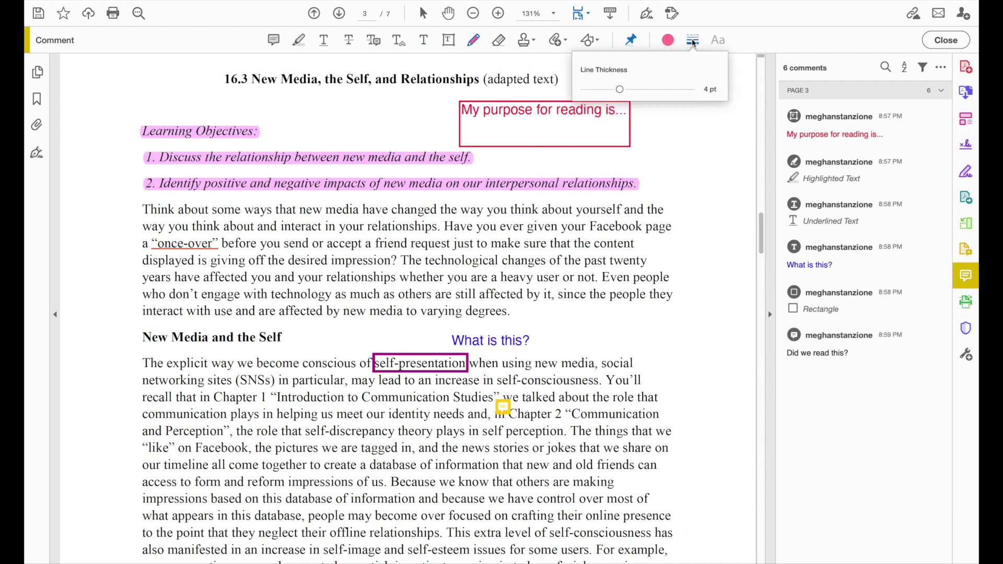
pyautogui.moveTo(620, 90)
pyautogui.mouseDown()
pyautogui.moveTo(601, 90)
pyautogui.moveTo(611, 90)
pyautogui.mouseUp()
pyautogui.moveTo(687, 499); pyautogui.dragTo(701, 548)
pyautogui.moveTo(716, 503); pyautogui.dragTo(724, 517)
pyautogui.click(720, 526)
pyautogui.click(724, 526)
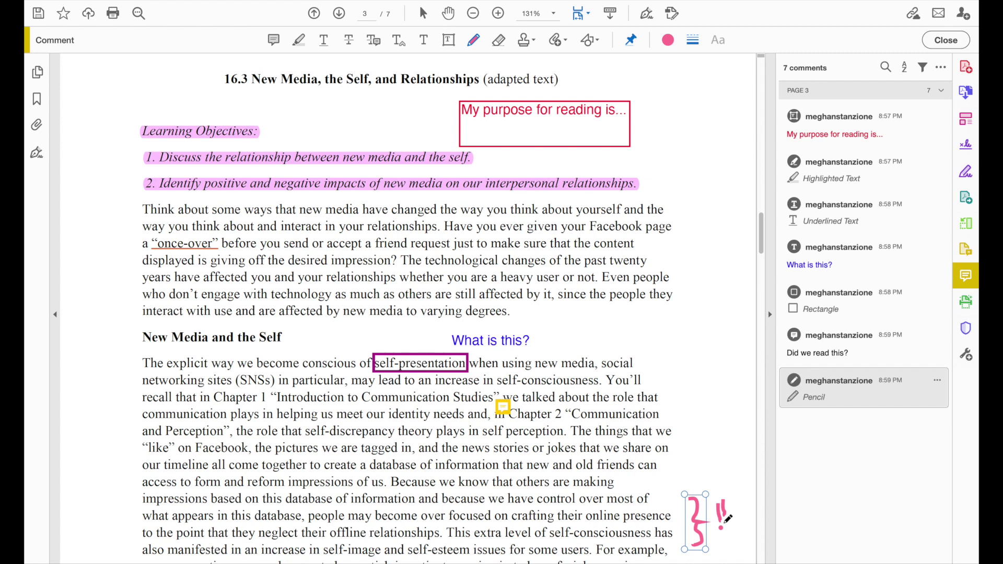
# Step: Erase the hand-drawn exclamation marks beside the curly bracket in the margin
pyautogui.click(498, 39)
pyautogui.moveTo(720, 519); pyautogui.dragTo(723, 497)
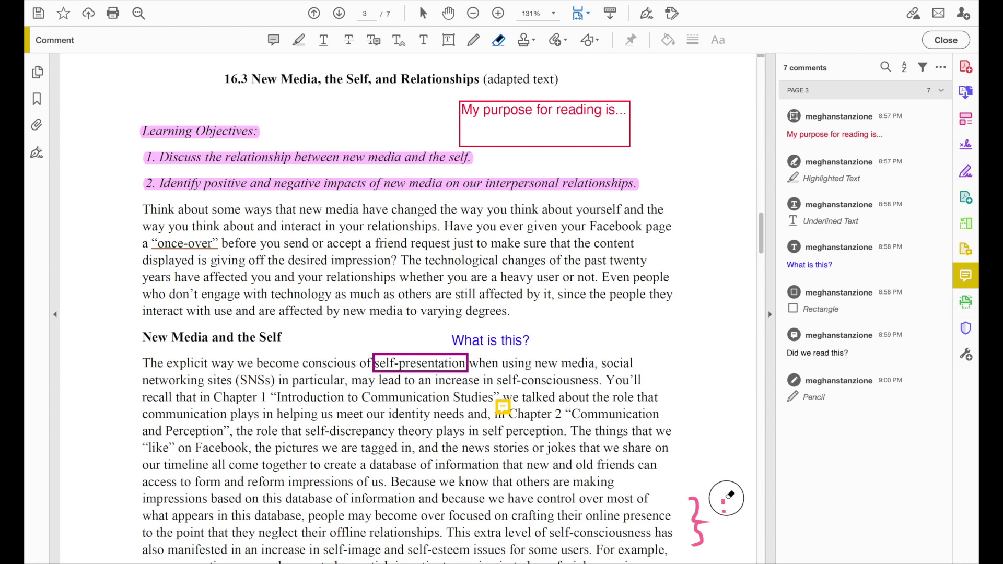